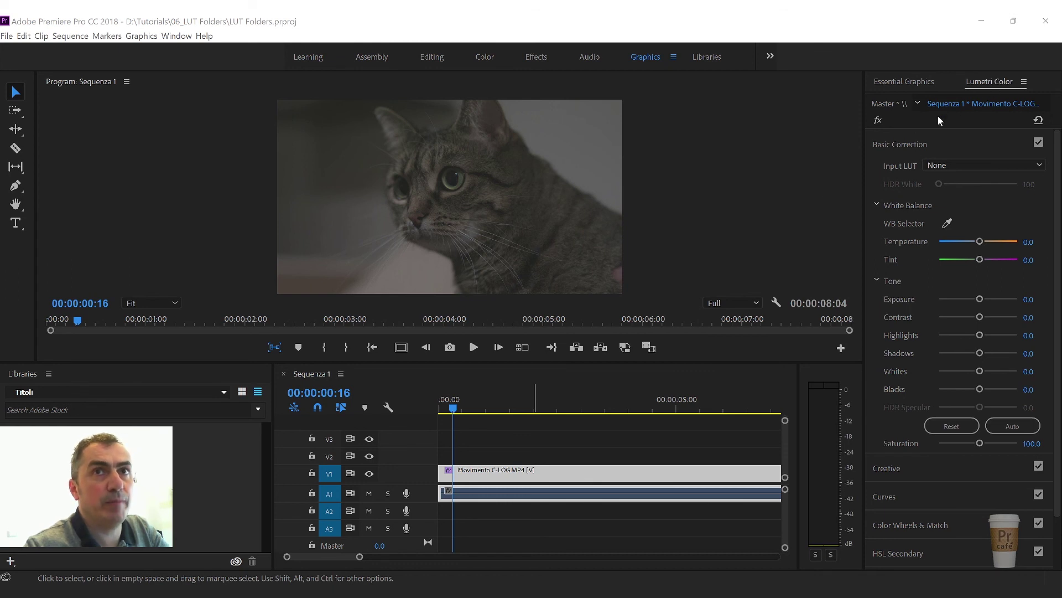
Load the BT709_CanonLog3-to-BT709_WideDR_17_FF_Ver.1.1 .cube from the Desktop as the clip's input LUT.
click(944, 165)
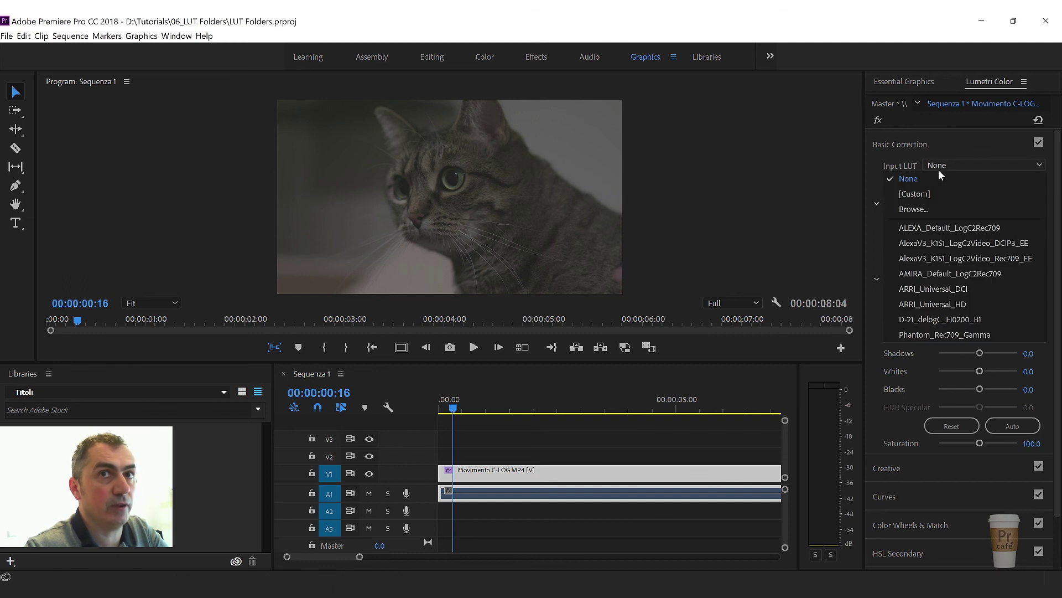
click(911, 210)
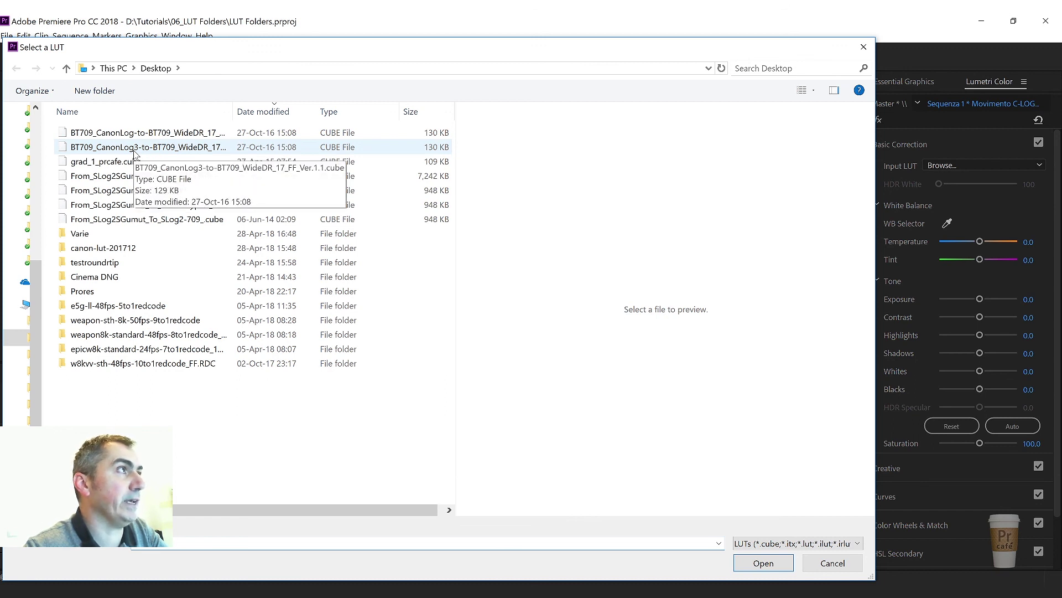
click(135, 148)
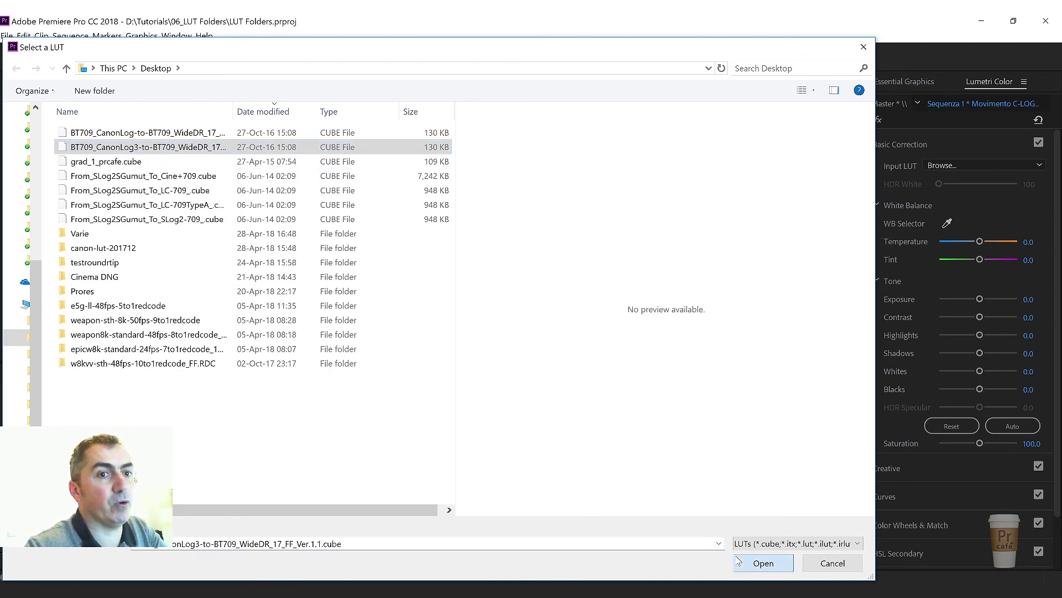
click(738, 561)
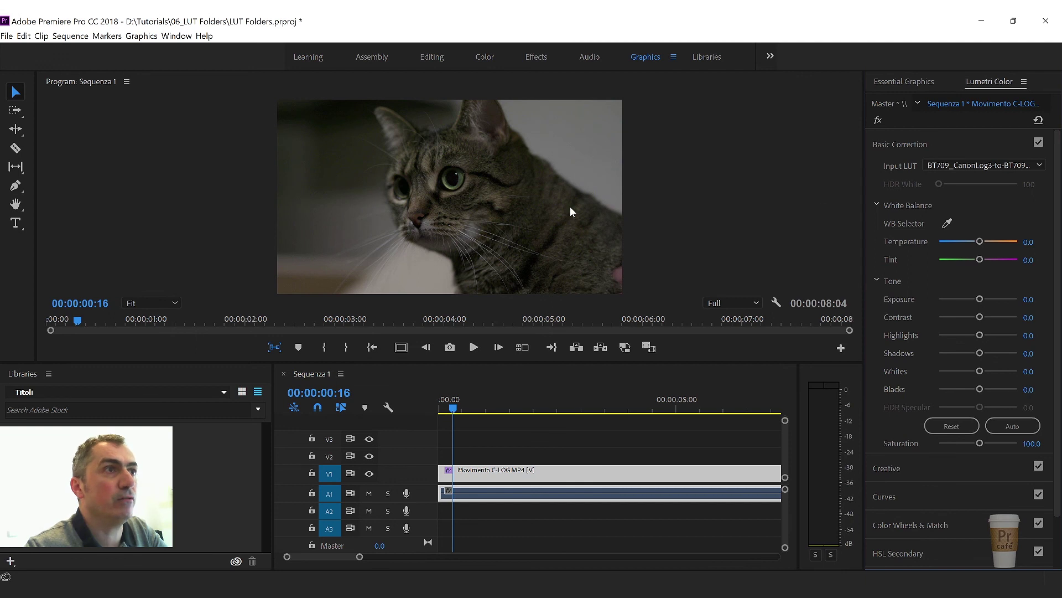
Toggle Basic Correction off and on twice to compare the clip with and without the LUT.
click(1040, 144)
click(1040, 145)
click(1039, 145)
click(1039, 144)
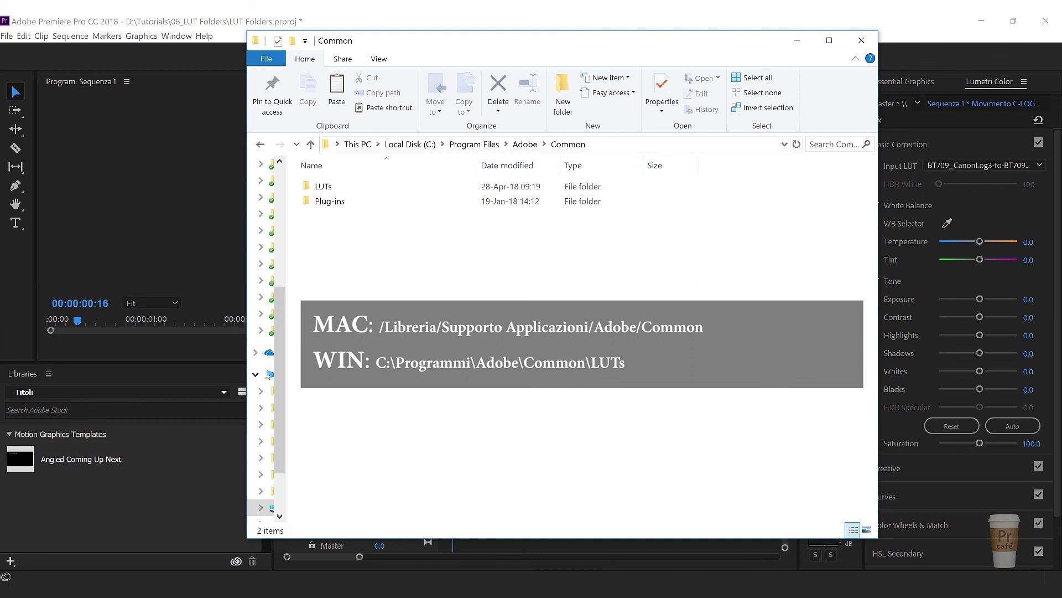
Go into the LUTs folder and then into its empty Technical subfolder.
click(329, 191)
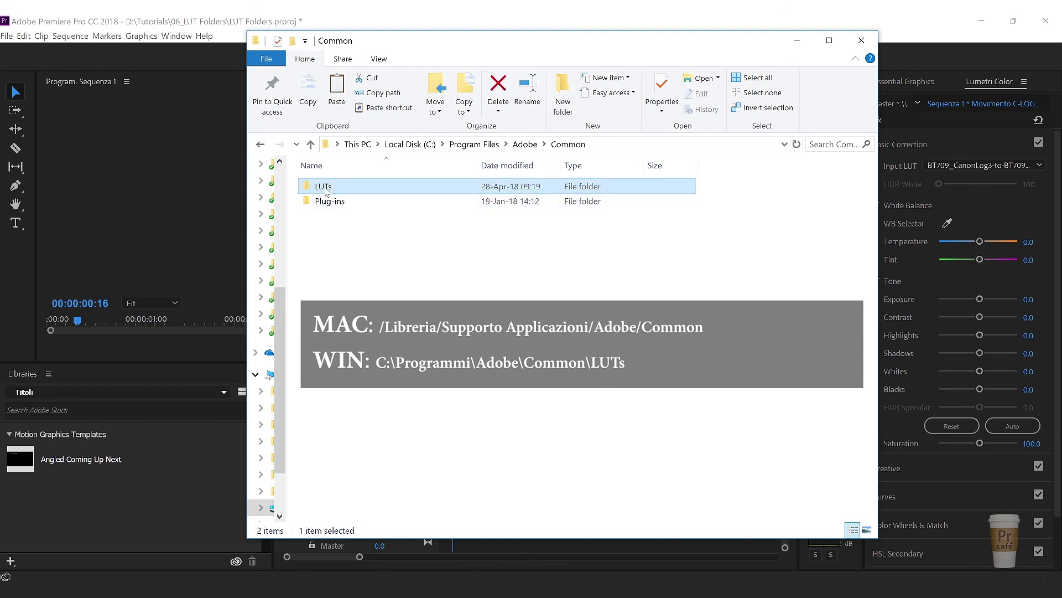
double_click(327, 191)
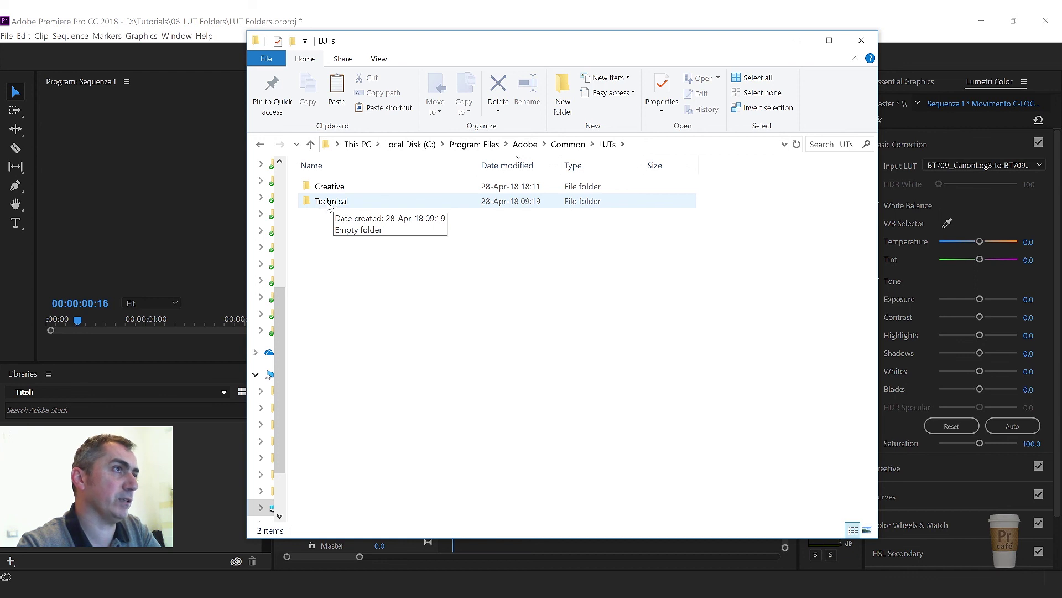
click(331, 206)
double_click(331, 205)
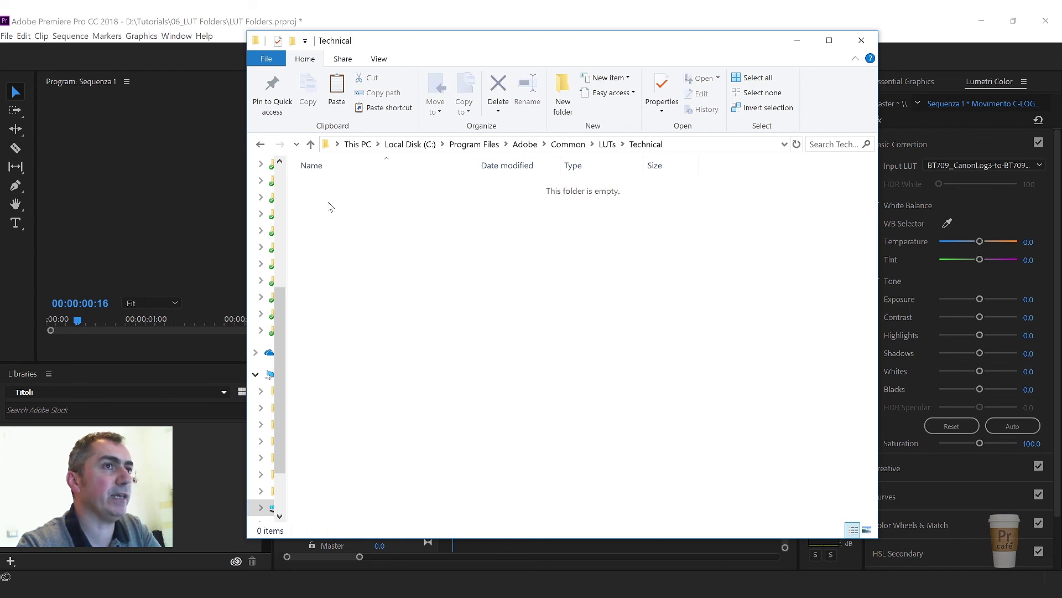
Paste the CanonLog3 LUT into the Technical folder, approving the administrator permission prompt.
right_click(376, 219)
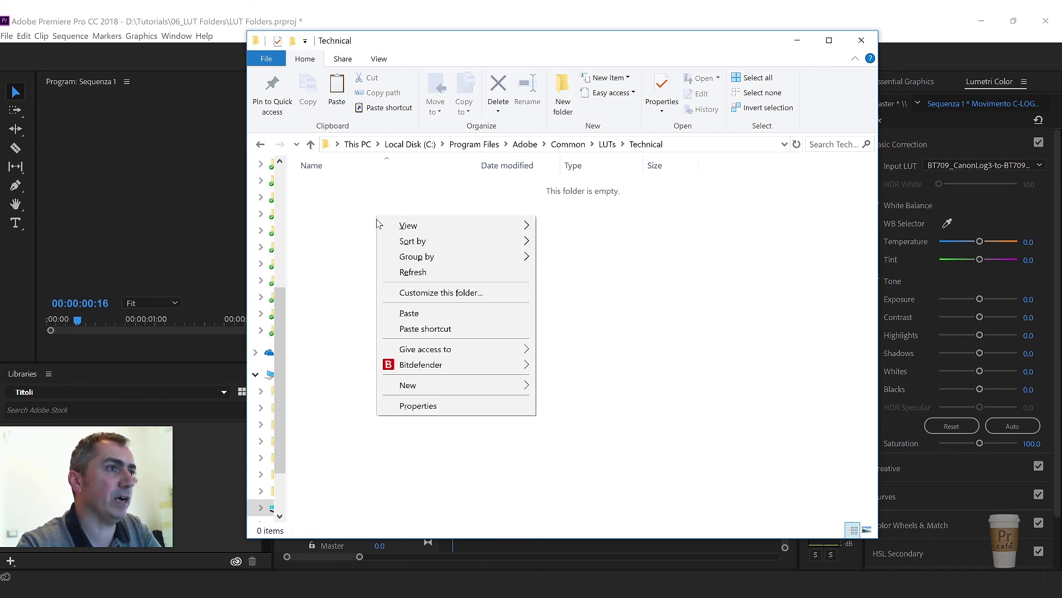
click(403, 313)
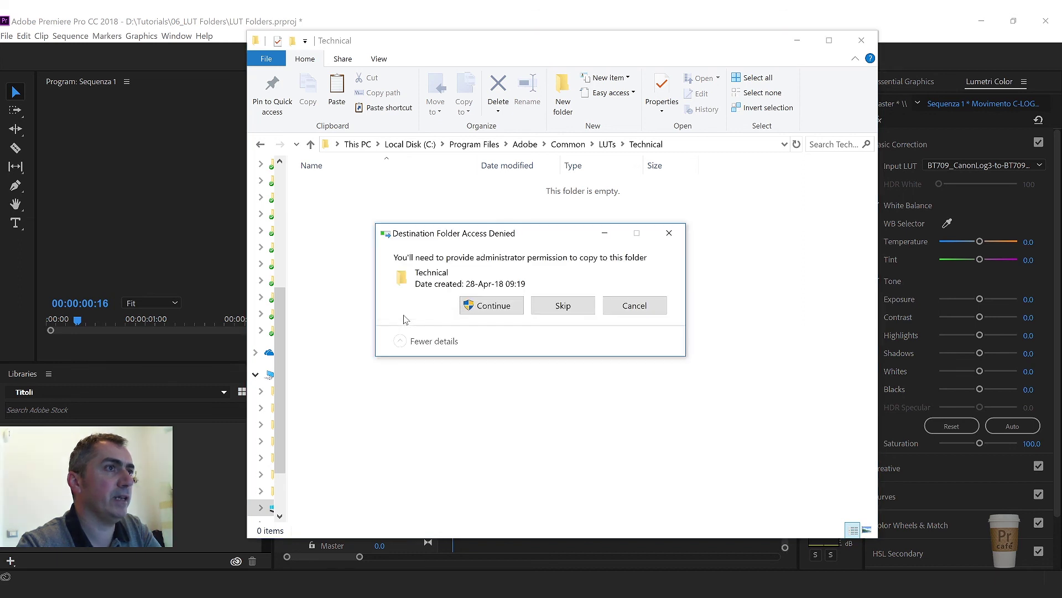
click(471, 306)
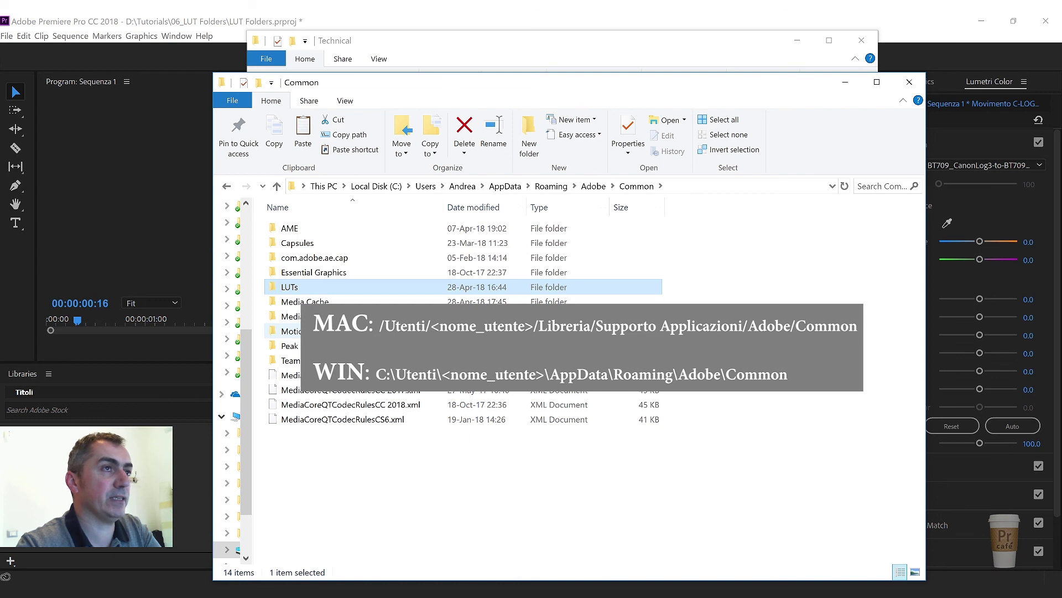
Paste the CanonLog3 LUT into the user's roaming LUTs\Technical folder.
double_click(292, 292)
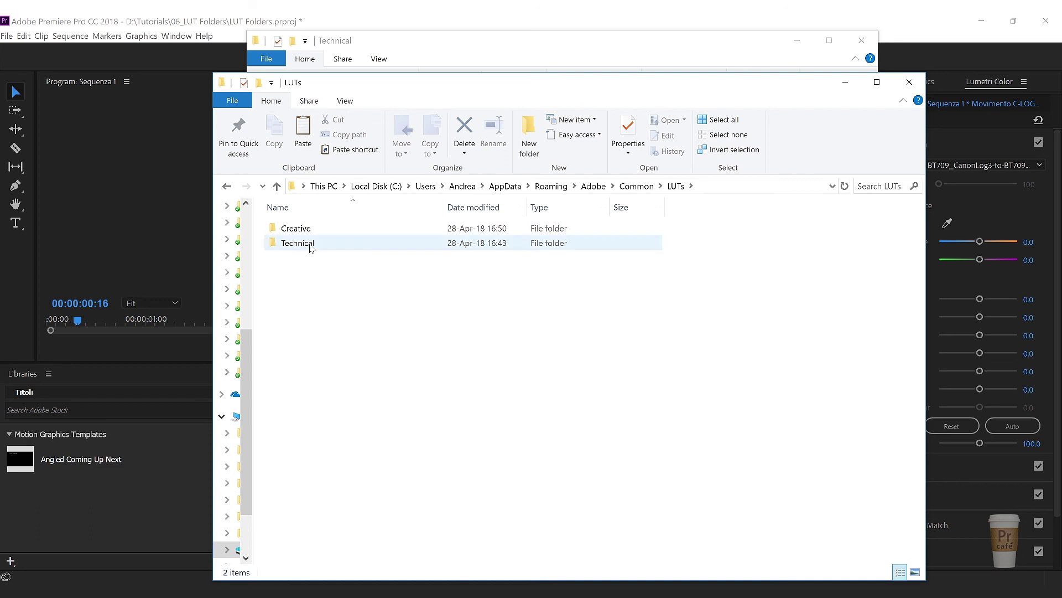
double_click(311, 244)
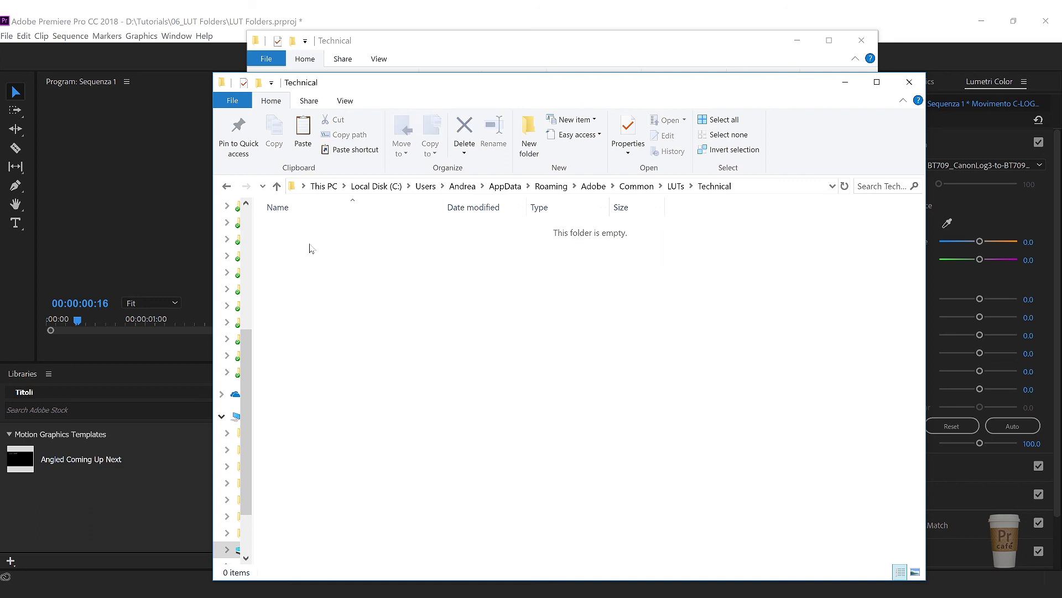
right_click(389, 265)
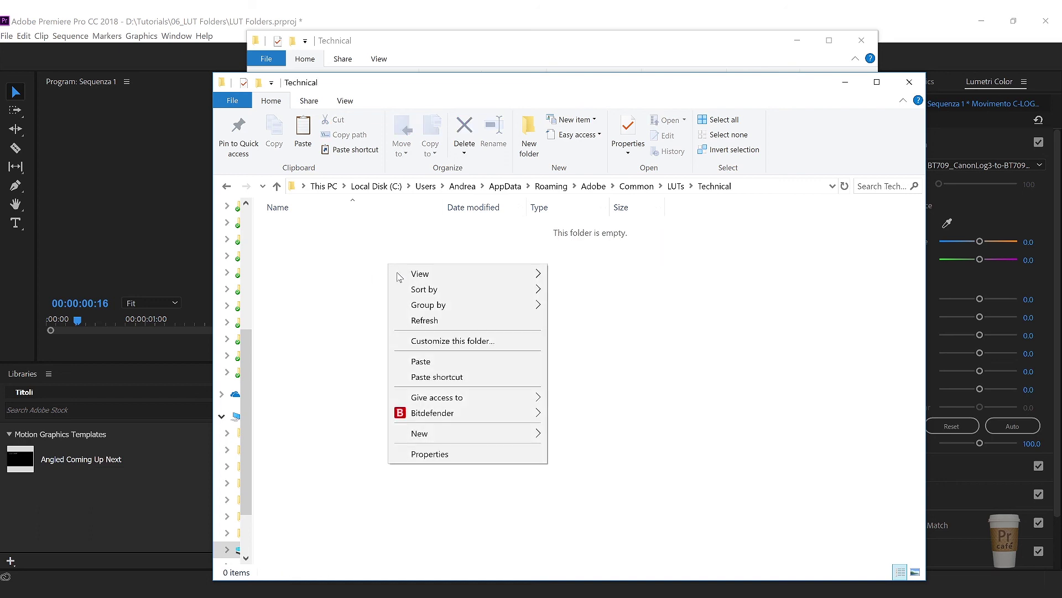
click(423, 365)
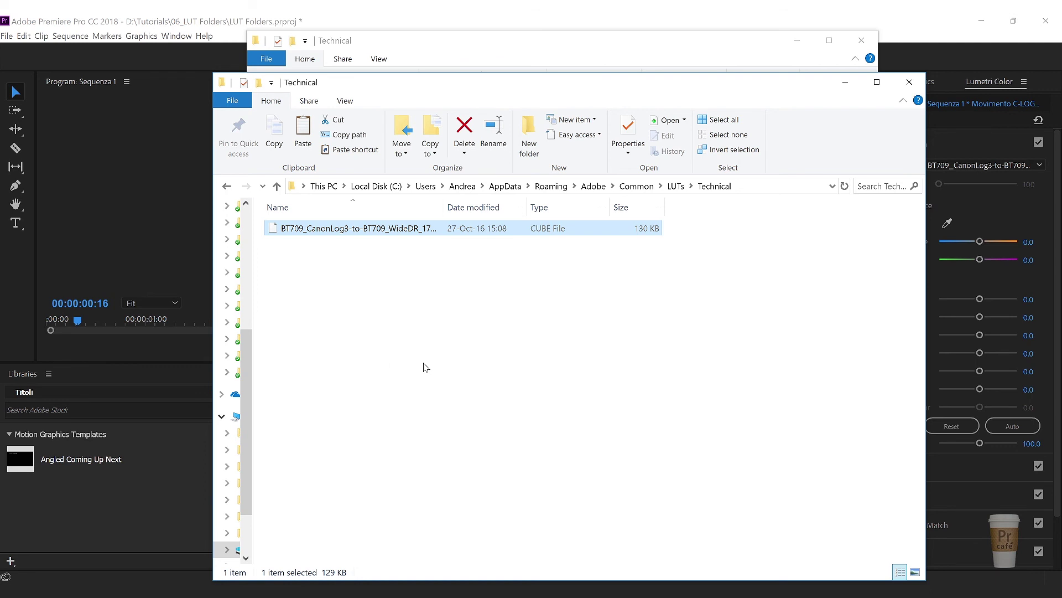
Go back to LUTs and paste grad_1_prcafe.cube into the Creative folder.
key(alt+Up)
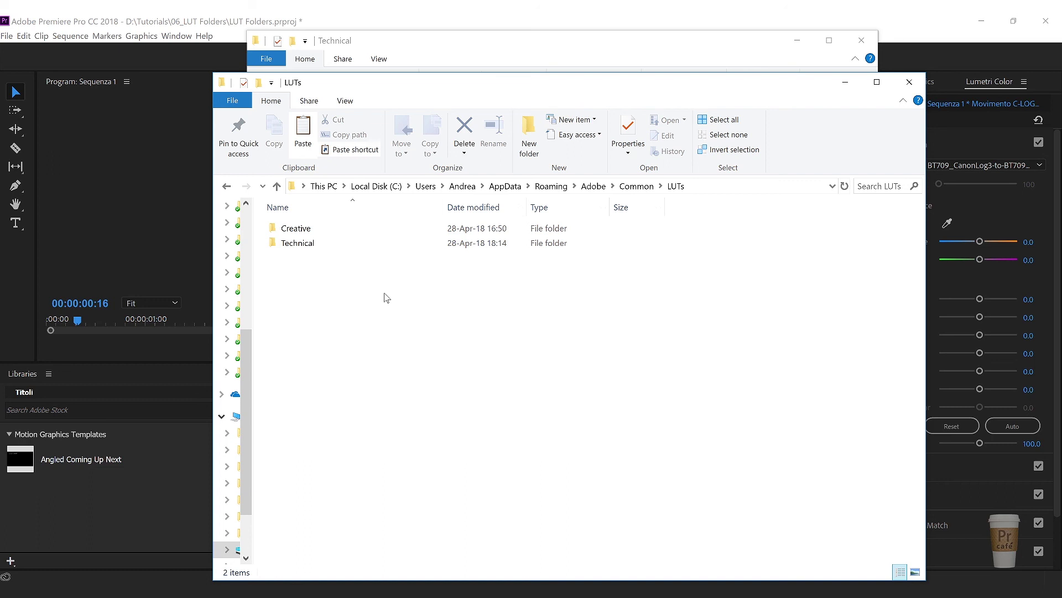
double_click(301, 231)
right_click(363, 282)
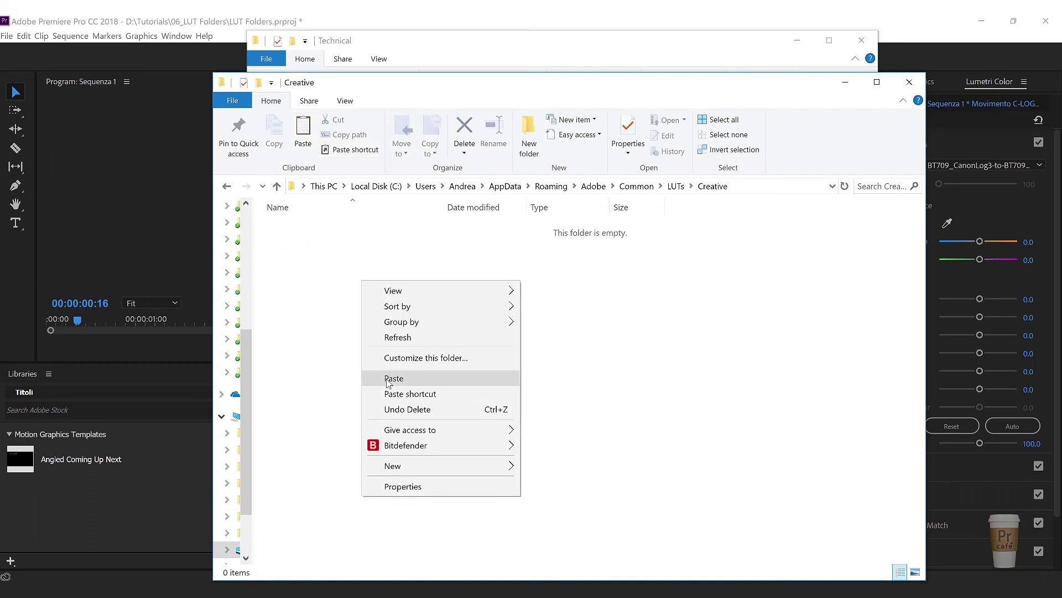
click(393, 378)
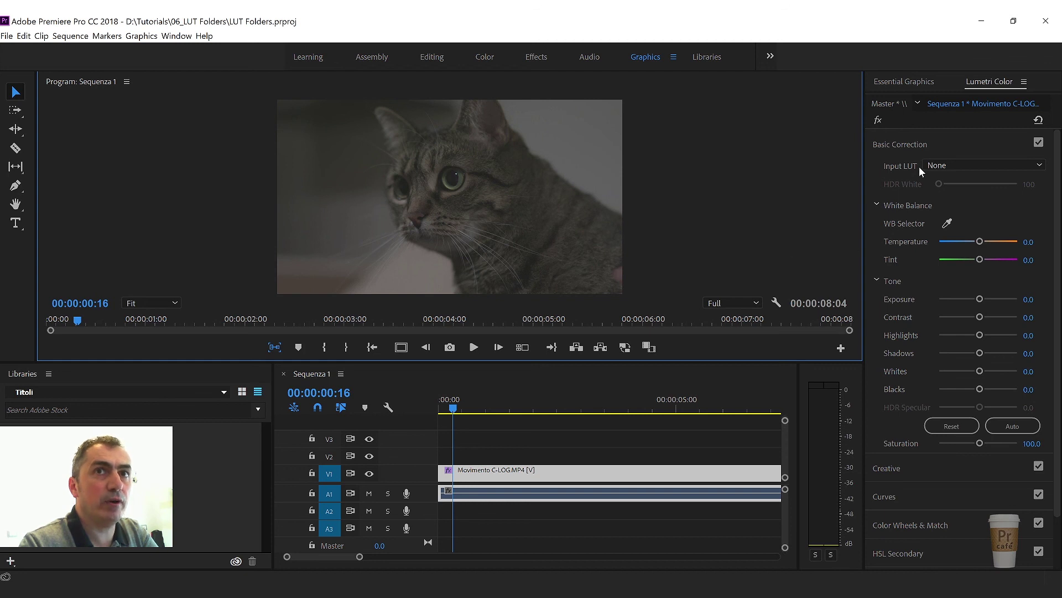
Choose BT709_CanonLog3-to-BT709_WideDR_17_FF_Ver.1.1 from the installed Input LUT list.
click(957, 165)
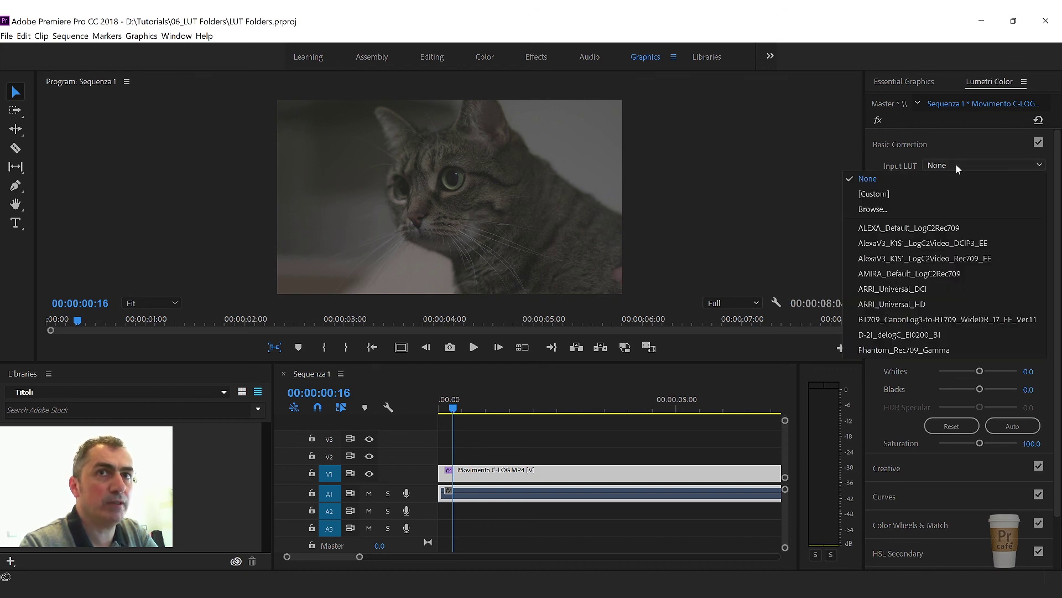
click(924, 320)
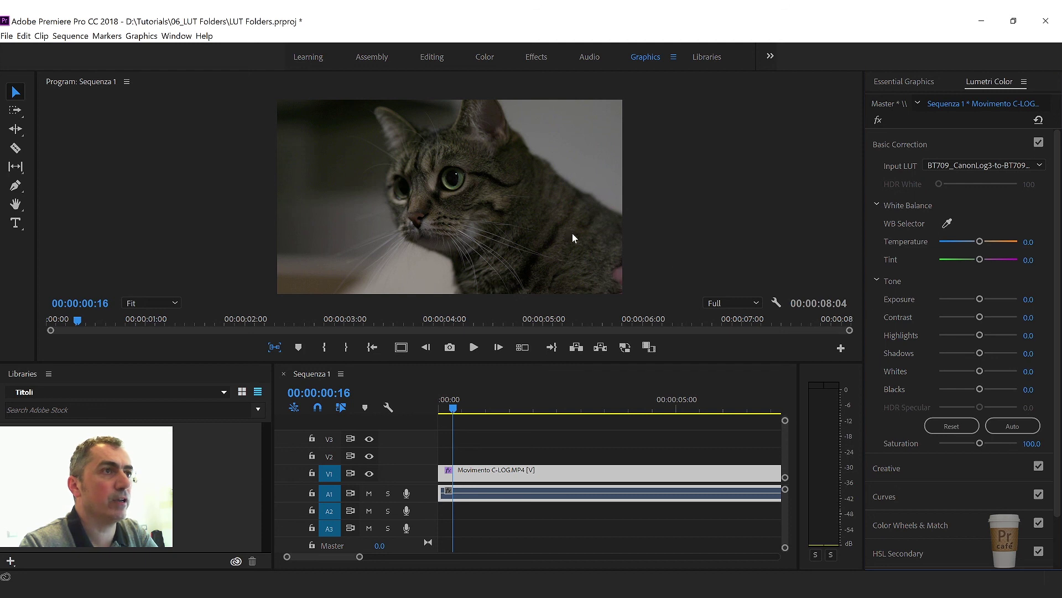
Collapse Basic Correction, expand Creative, and choose the grad_1_prcafe look.
click(904, 145)
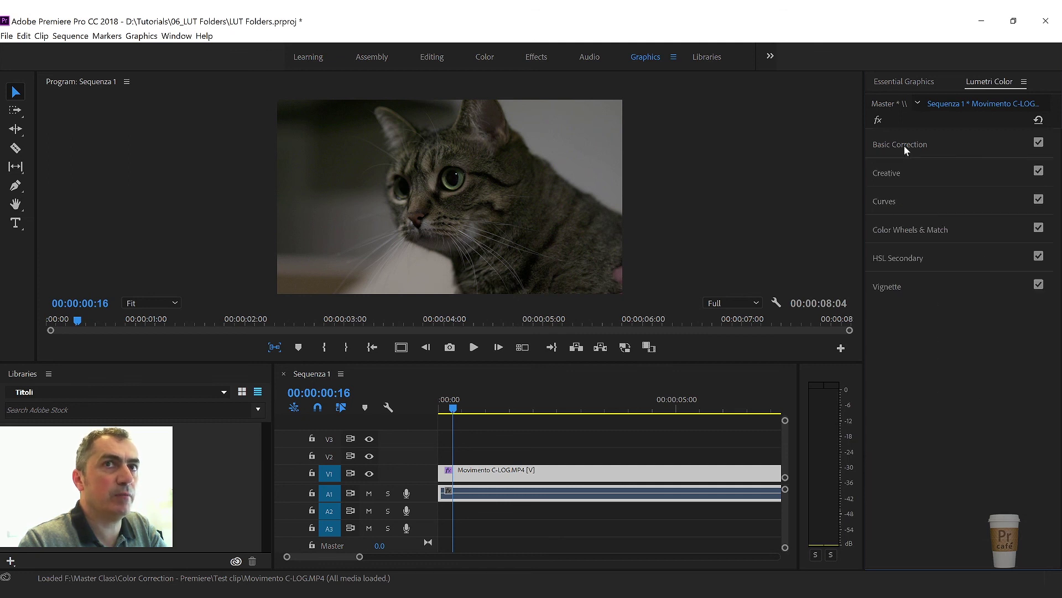
click(897, 174)
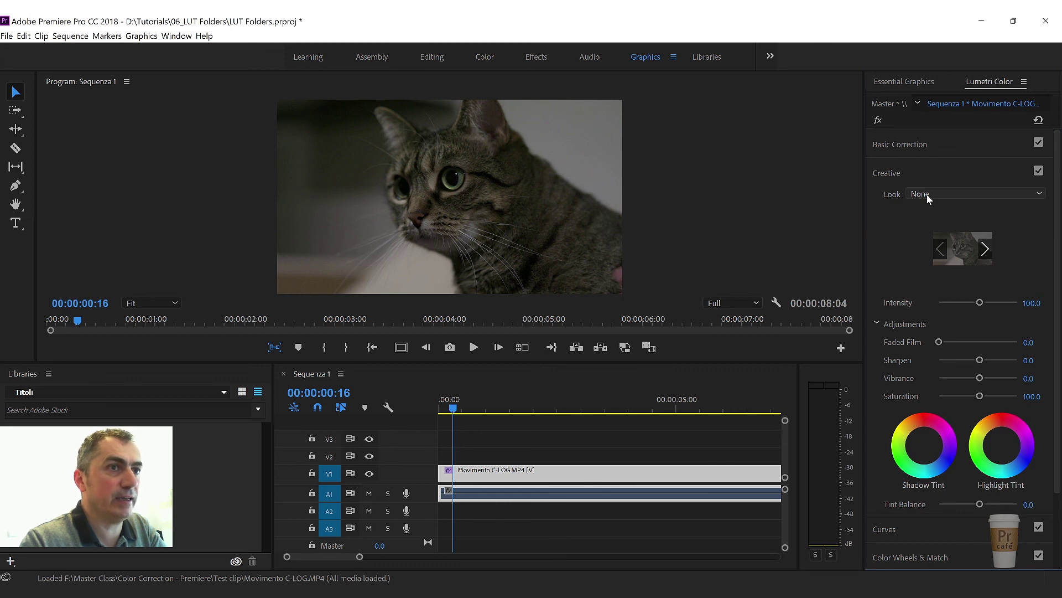
click(927, 194)
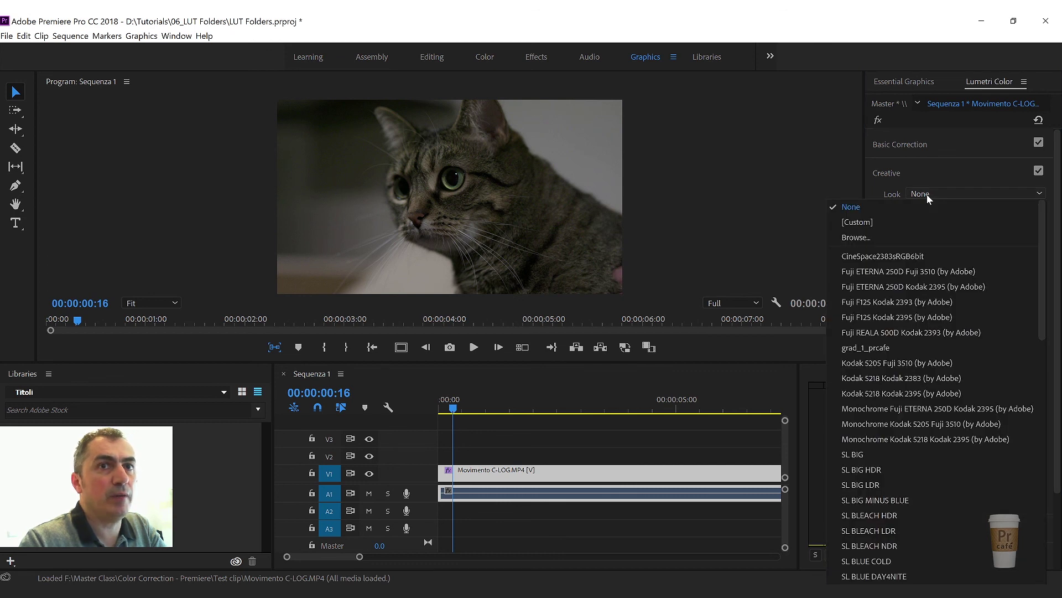
click(869, 348)
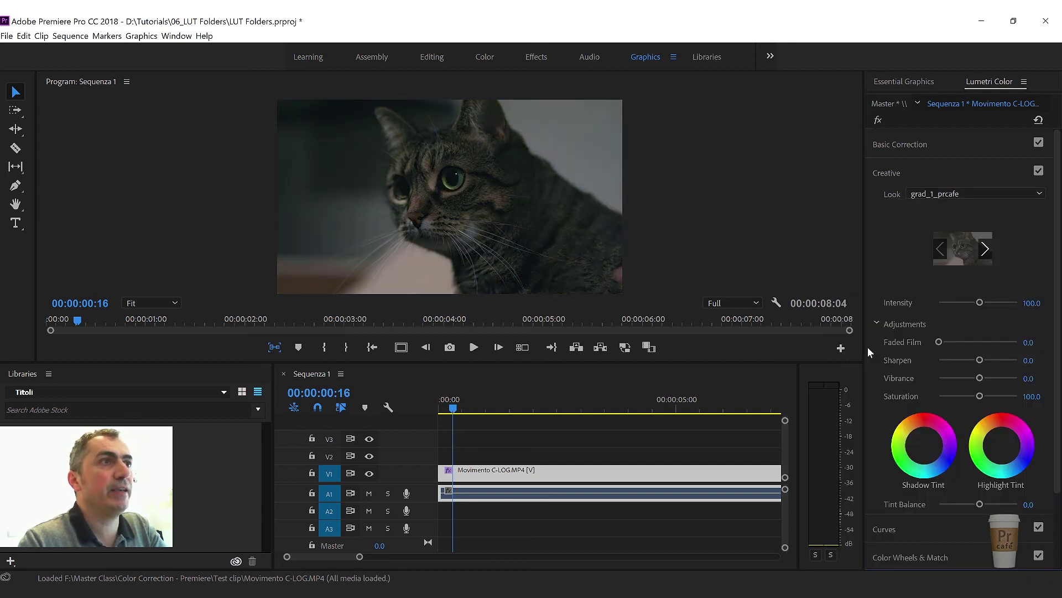